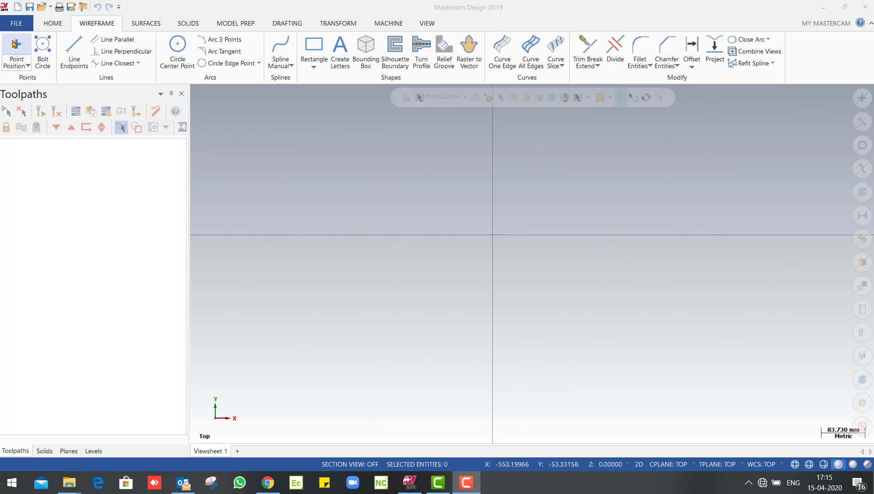
Step: Open the part file 11 Stamping Die.emcam and show the die in the Top view
{"action": "left_click", "coordinate": [16, 23]}
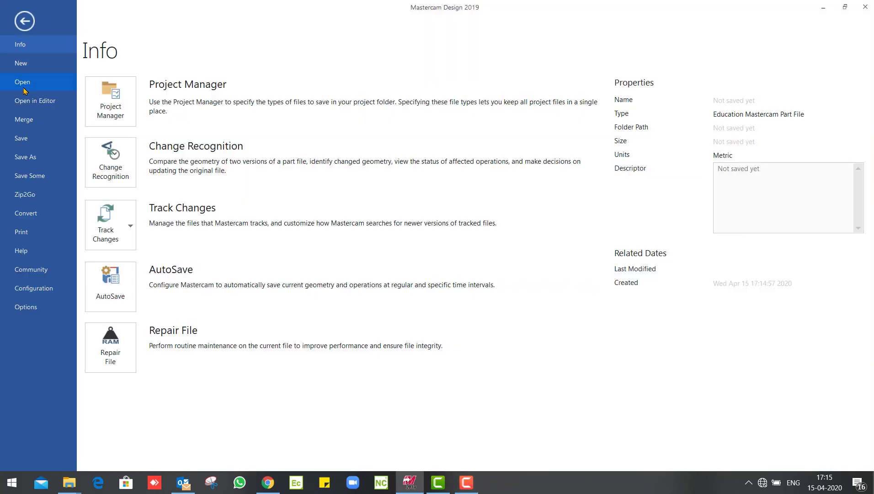
{"action": "left_click", "coordinate": [24, 83]}
{"action": "left_click", "coordinate": [259, 88]}
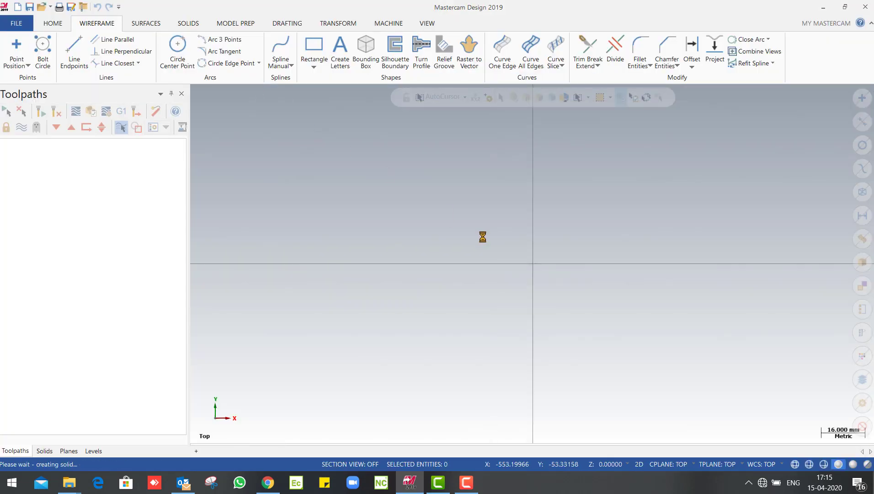
{"action": "key", "text": "alt+F1"}
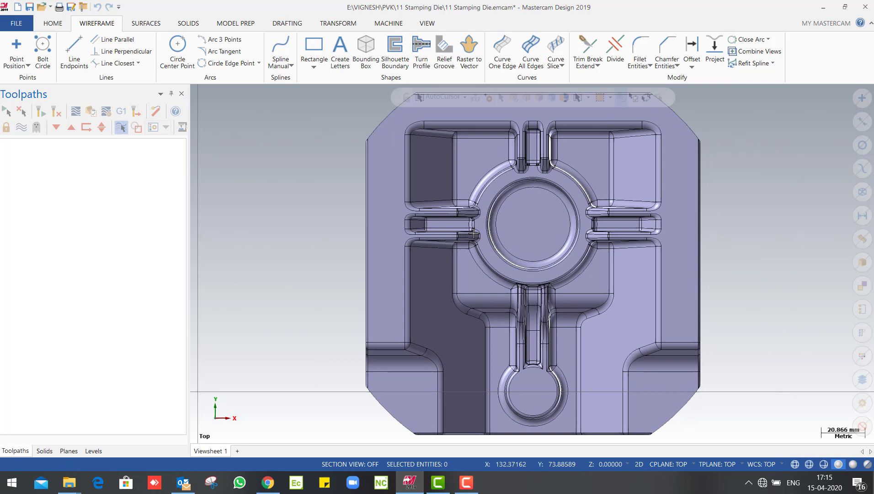
{"action": "scroll", "coordinate": [458, 233], "scroll_direction": "down", "scroll_amount": 3}
{"action": "middle_click_drag", "start_coordinate": [481, 289], "coordinate": [478, 225]}
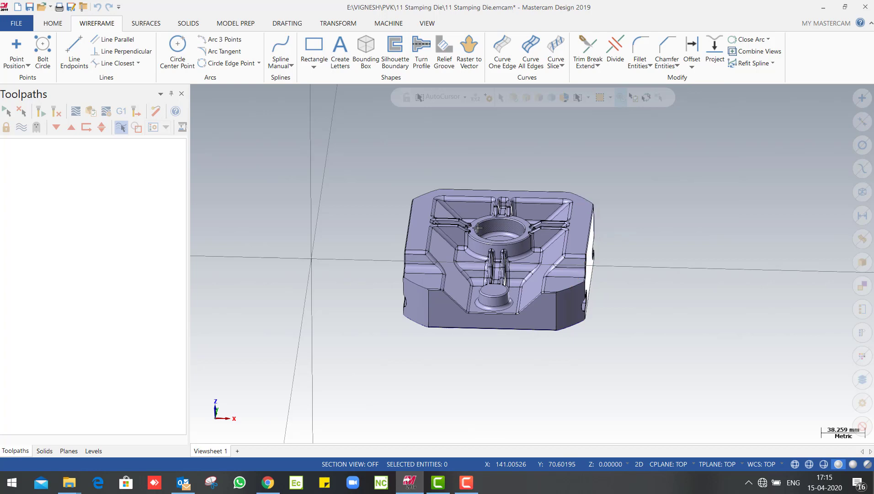
{"action": "middle_click_drag", "start_coordinate": [478, 228], "coordinate": [575, 192]}
{"action": "right_click", "coordinate": [607, 172]}
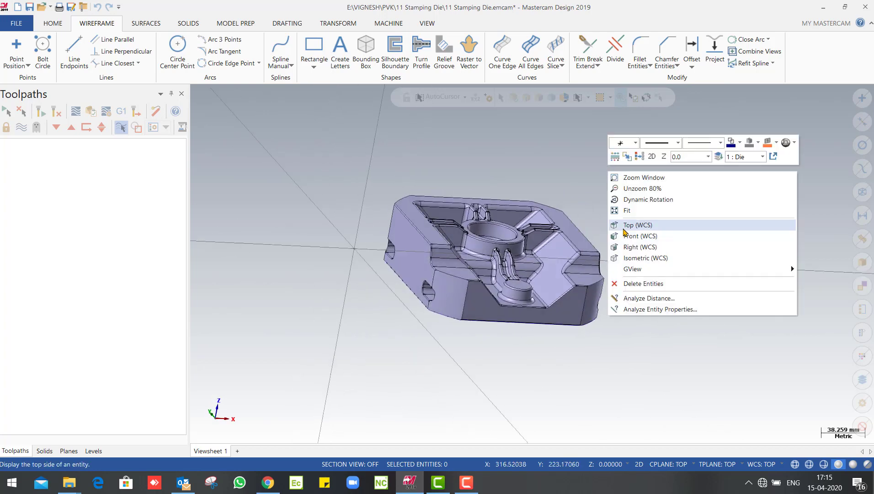
{"action": "left_click", "coordinate": [624, 227]}
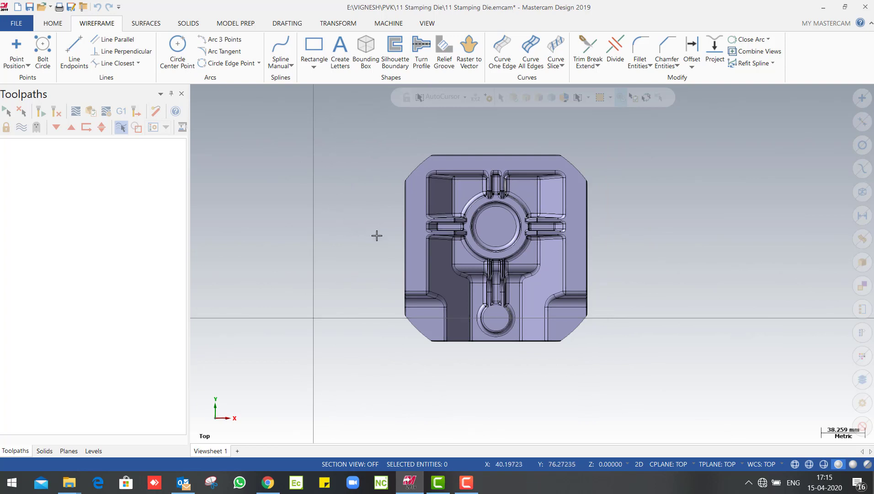
{"action": "scroll", "coordinate": [383, 178], "scroll_direction": "down", "scroll_amount": 2}
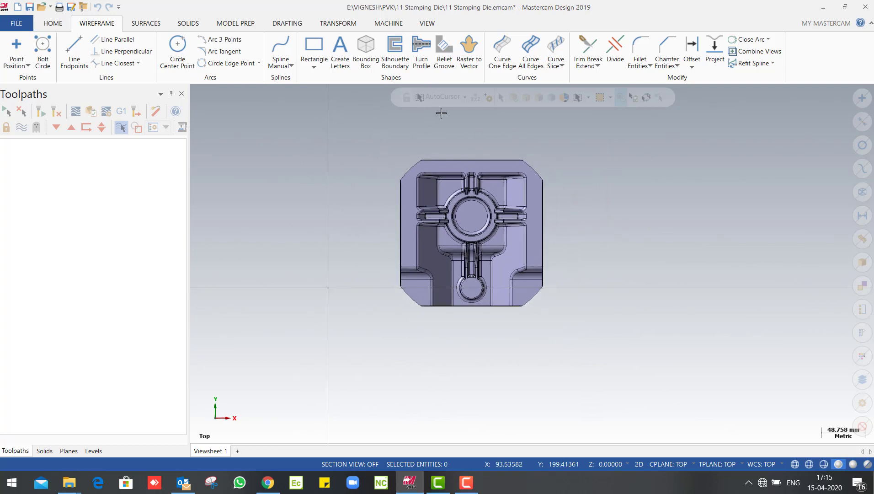
Step: Create a rectangular wireframe bounding box around the manually selected die solid, finishing in the Top view
{"action": "left_click", "coordinate": [185, 24]}
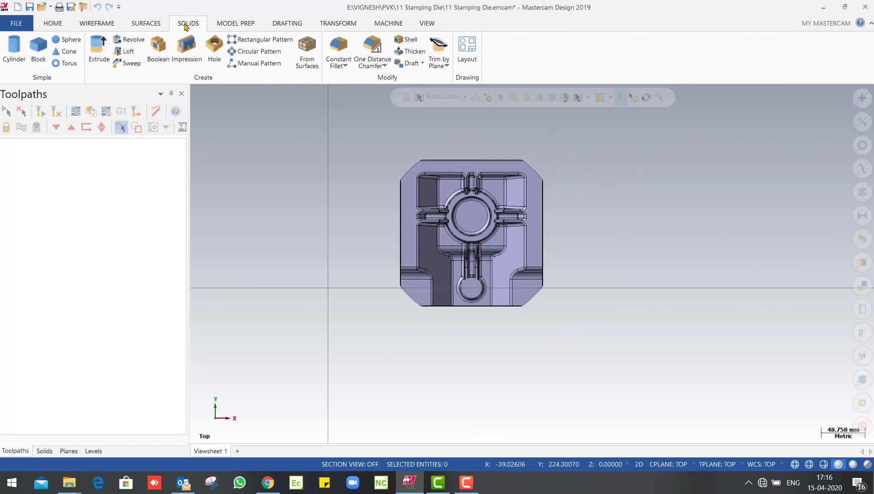
{"action": "left_click", "coordinate": [105, 24]}
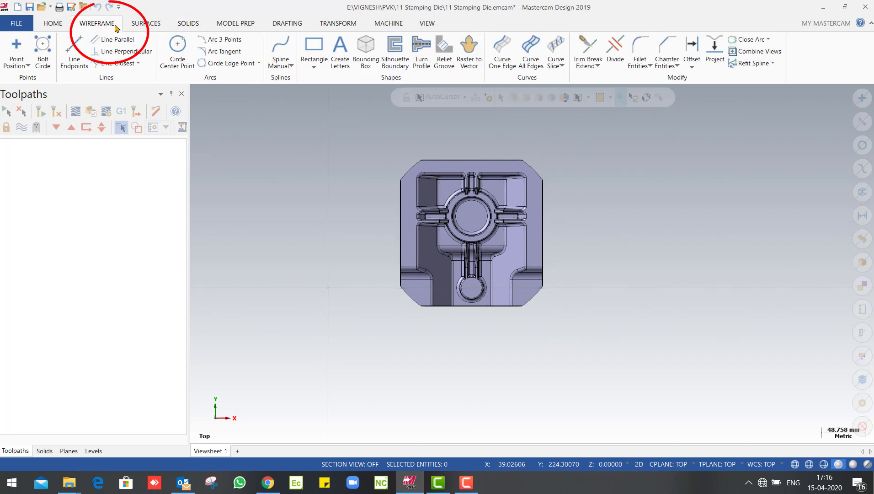
{"action": "left_click", "coordinate": [361, 51]}
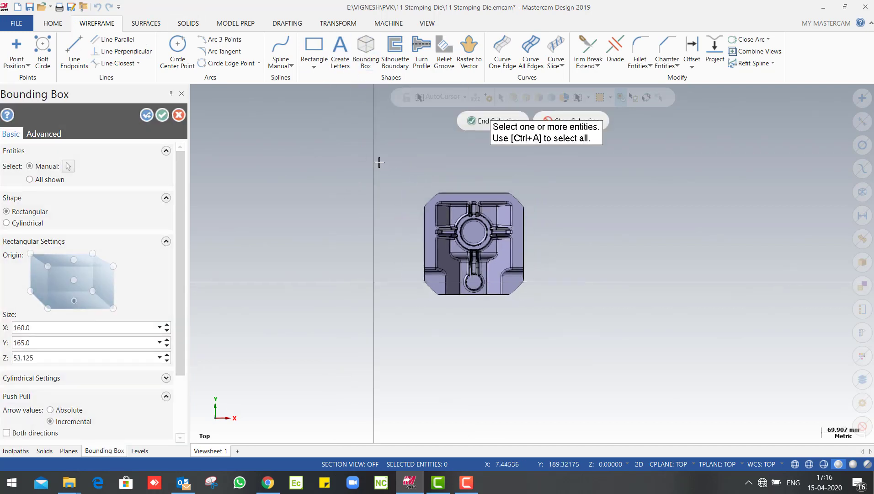
{"action": "left_click_drag", "start_coordinate": [380, 161], "coordinate": [580, 346]}
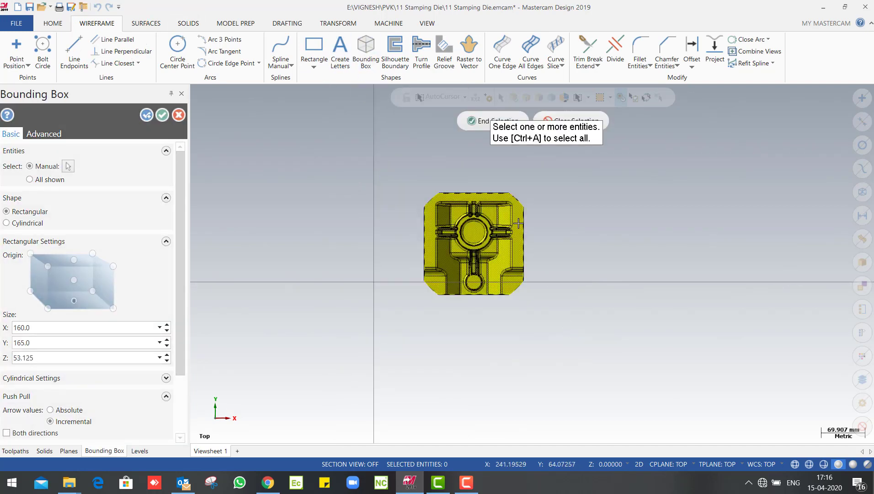
{"action": "left_click", "coordinate": [475, 121]}
{"action": "middle_click_drag", "start_coordinate": [483, 302], "coordinate": [496, 251]}
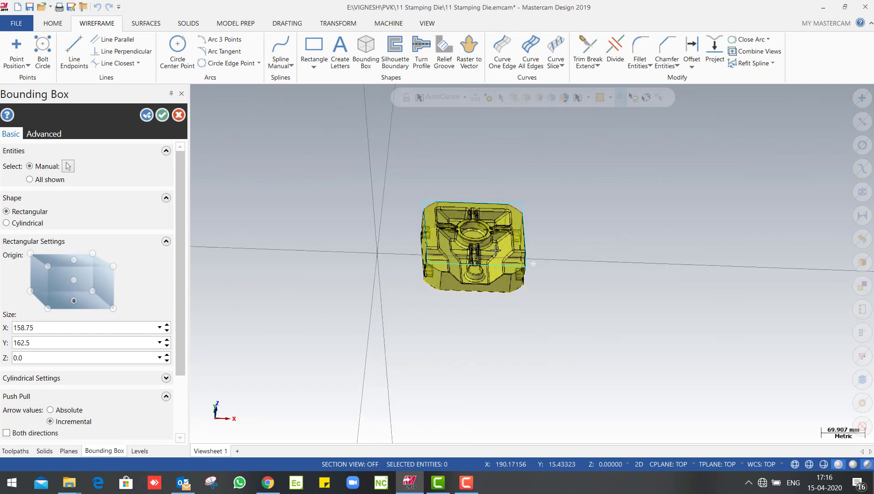
{"action": "left_click", "coordinate": [161, 118]}
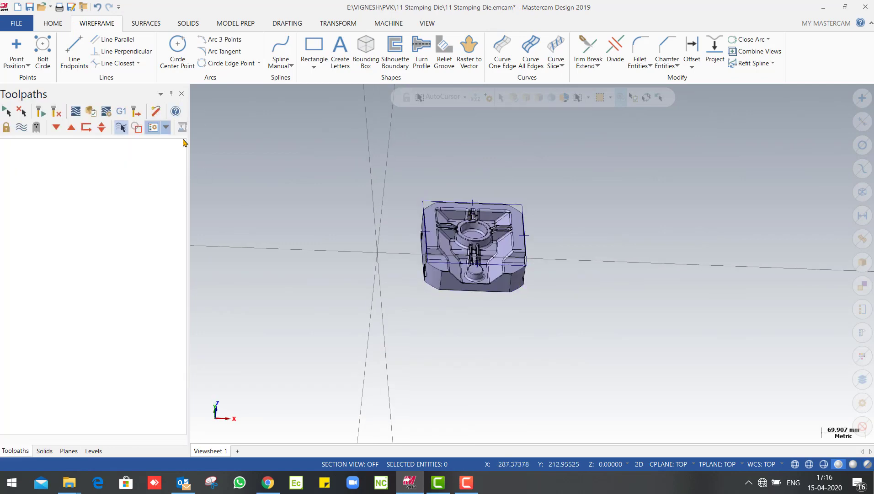
{"action": "scroll", "coordinate": [439, 273], "scroll_direction": "up", "scroll_amount": 2}
{"action": "middle_click_drag", "start_coordinate": [440, 277], "coordinate": [409, 259]}
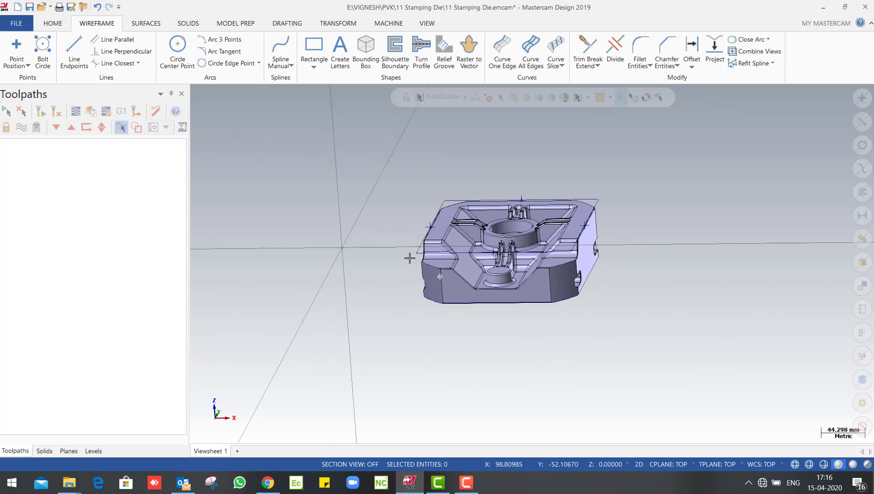
{"action": "middle_click_drag", "start_coordinate": [409, 258], "coordinate": [486, 252]}
{"action": "right_click", "coordinate": [646, 182]}
{"action": "left_click", "coordinate": [675, 236]}
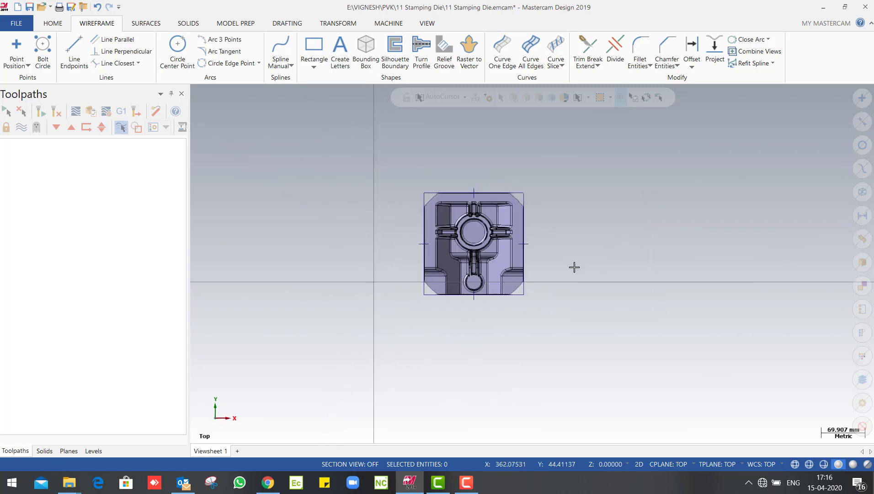
Step: Create a new dynamic plane at the bounding box's lower-left corner at Z 0 and make it the active WCS, construction and tool plane
{"action": "left_click", "coordinate": [386, 24]}
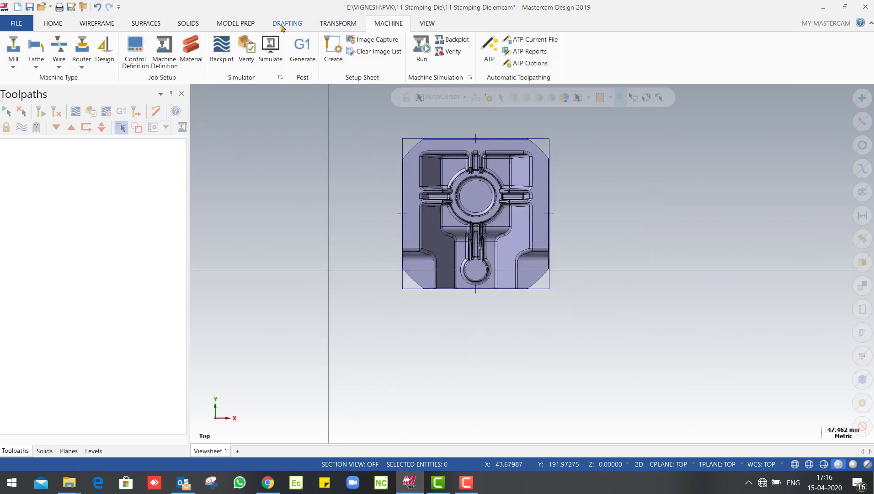
{"action": "left_click", "coordinate": [69, 451]}
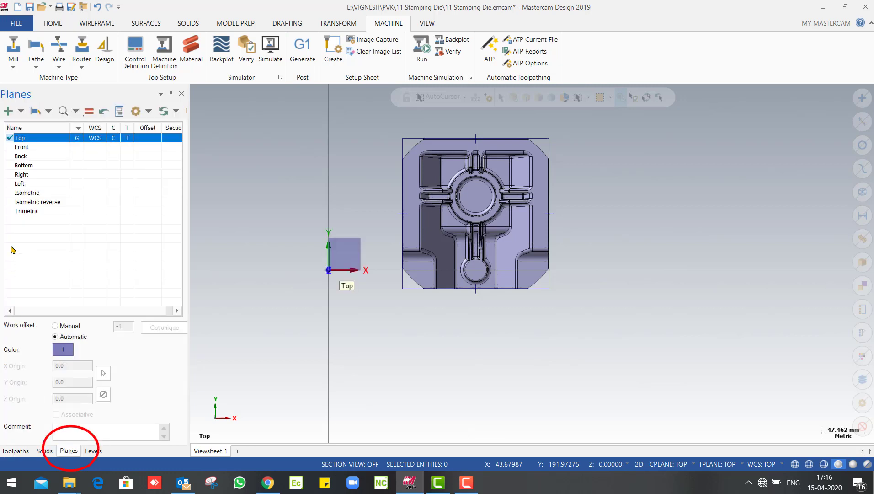
{"action": "left_click", "coordinate": [21, 111]}
{"action": "left_click", "coordinate": [23, 187]}
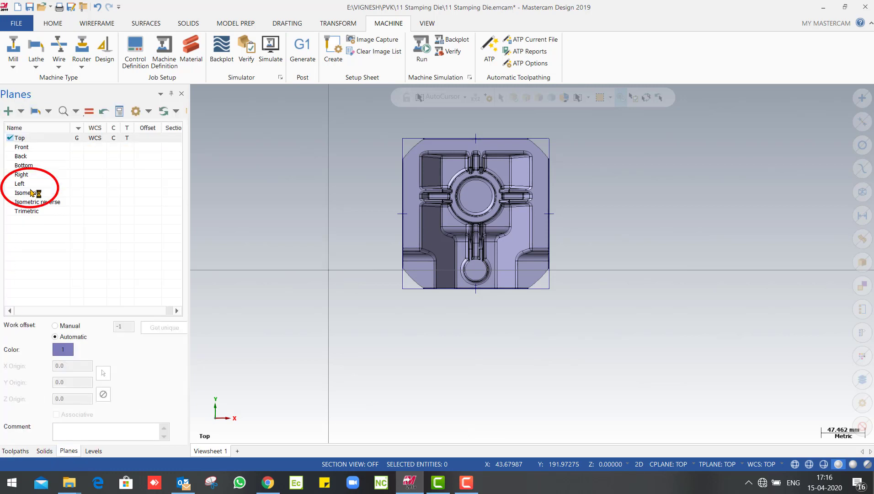
{"action": "left_click", "coordinate": [405, 290]}
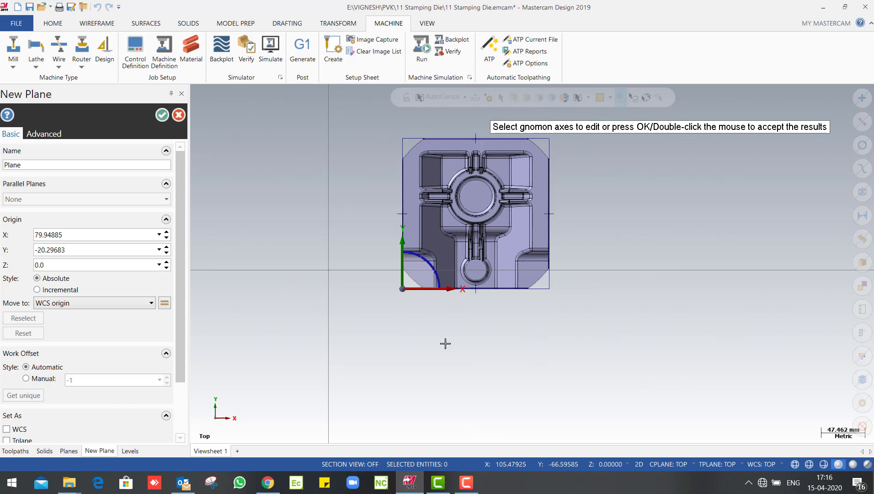
{"action": "middle_click_drag", "start_coordinate": [446, 343], "coordinate": [417, 269]}
{"action": "scroll", "coordinate": [417, 243], "scroll_direction": "up", "scroll_amount": 2}
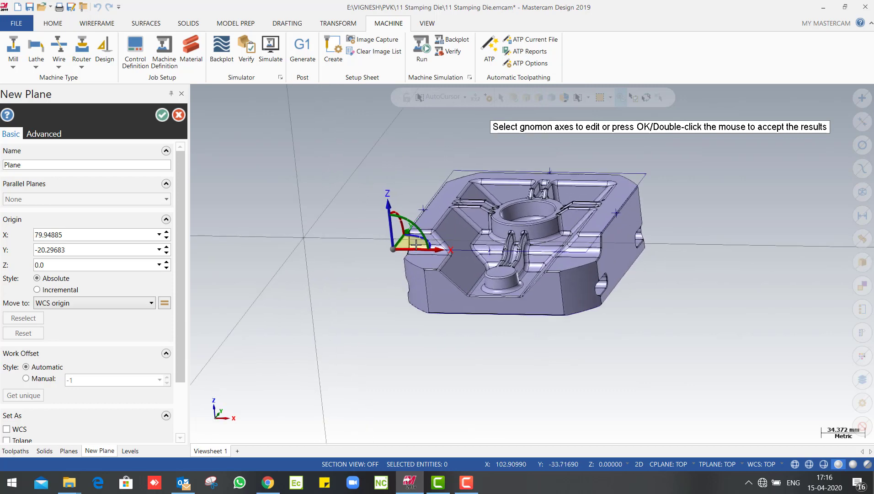
{"action": "left_click", "coordinate": [161, 115]}
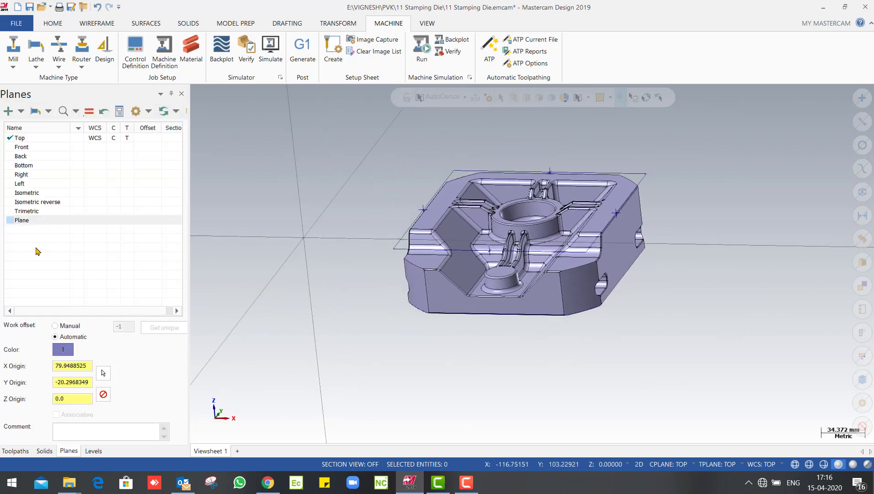
{"action": "double_click", "coordinate": [94, 223]}
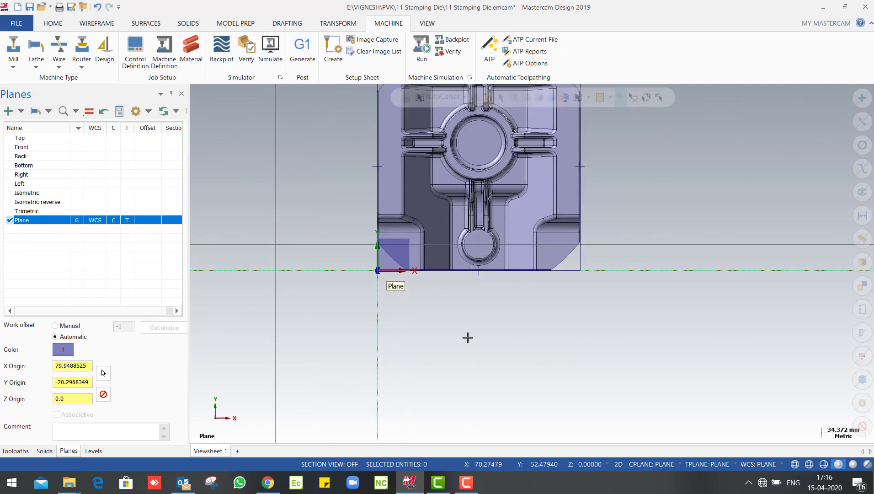
{"action": "scroll", "coordinate": [467, 338], "scroll_direction": "down", "scroll_amount": 1}
Step: Add a default mill machine group and expand its properties
{"action": "left_click", "coordinate": [15, 451]}
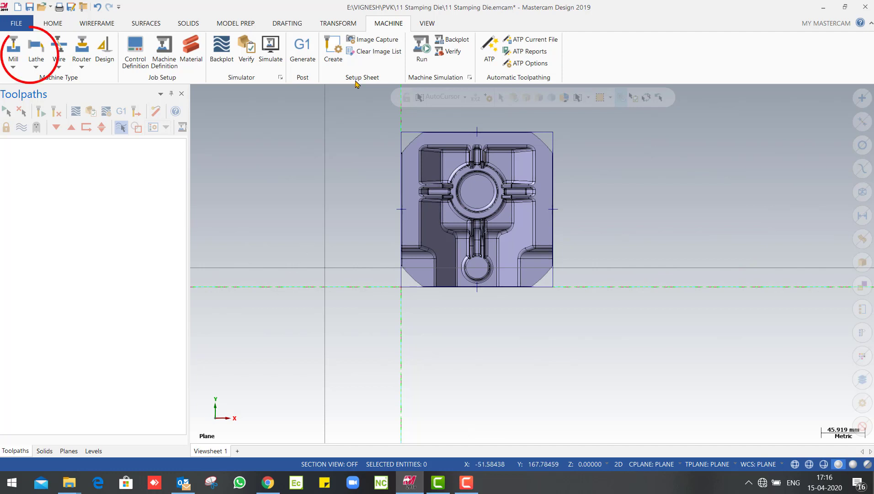
{"action": "left_click", "coordinate": [13, 64]}
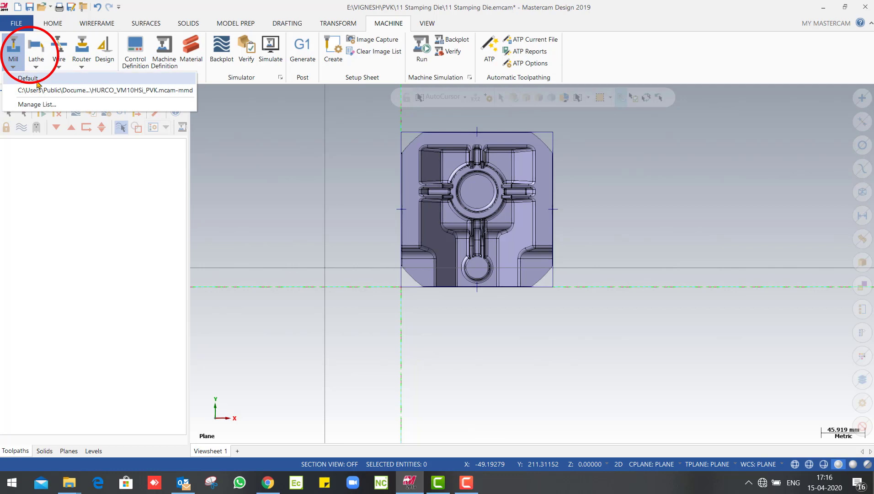
{"action": "left_click", "coordinate": [28, 78]}
{"action": "left_click", "coordinate": [14, 152]}
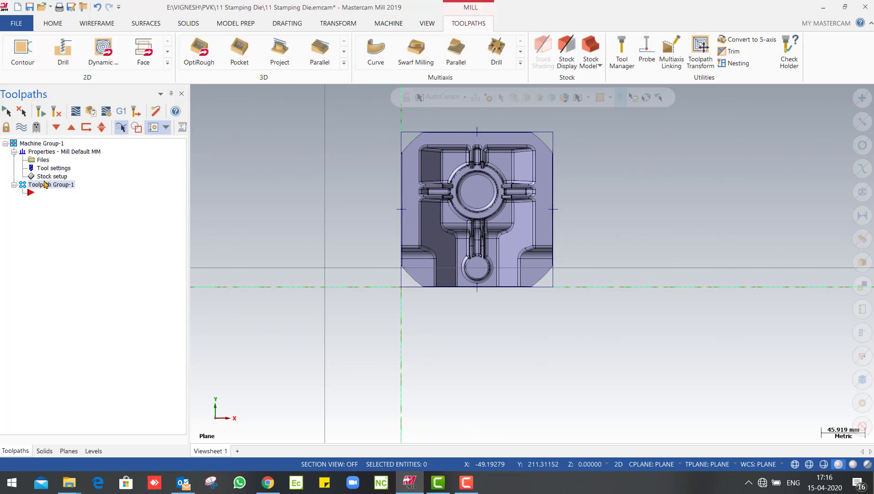
Step: Define the rectangular stock from the extents of all solids, overriding 2D construction mode, with its wireframe displayed
{"action": "left_click", "coordinate": [51, 176]}
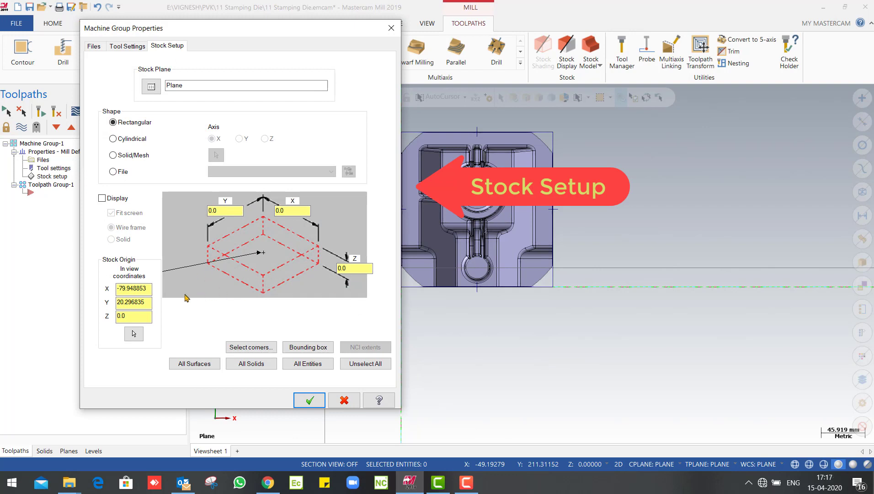
{"action": "left_click", "coordinate": [253, 363]}
{"action": "left_click", "coordinate": [315, 346]}
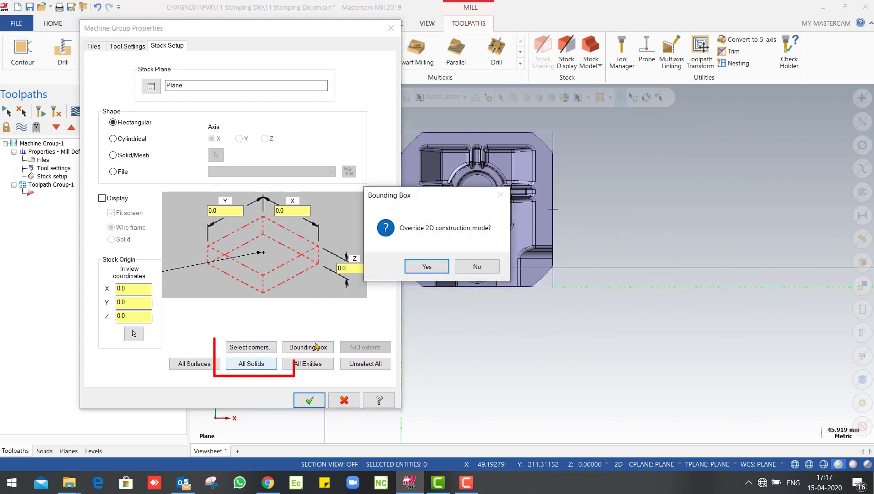
{"action": "left_click", "coordinate": [426, 267]}
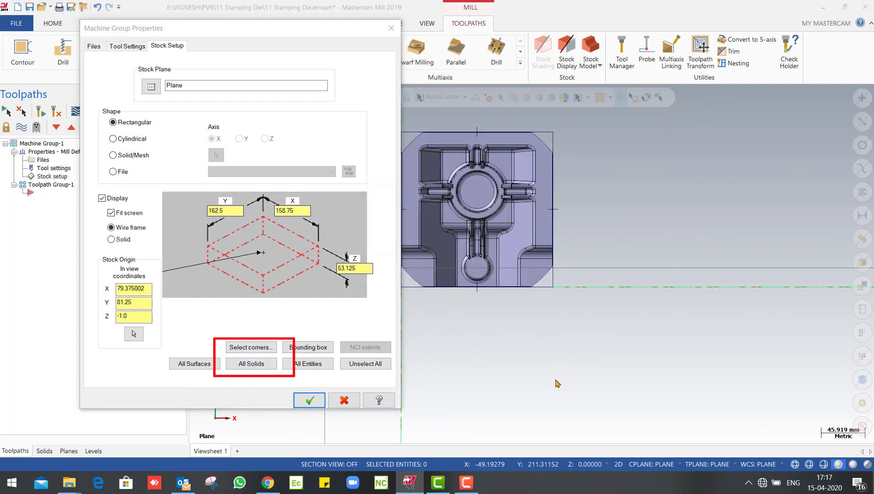
{"action": "left_click", "coordinate": [309, 400]}
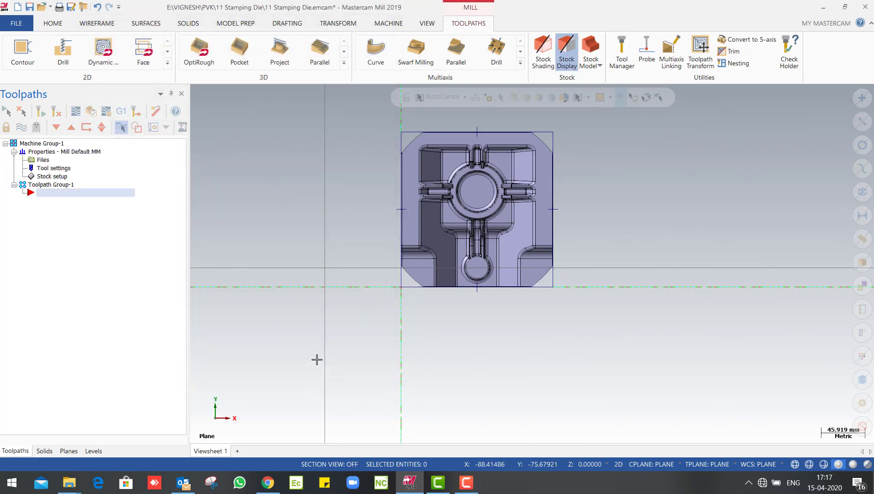
Step: Examine how the stock outline encloses the die from several angles, ending in the Top view
{"action": "middle_click_drag", "start_coordinate": [402, 323], "coordinate": [346, 234]}
{"action": "scroll", "coordinate": [421, 234], "scroll_direction": "up", "scroll_amount": 3}
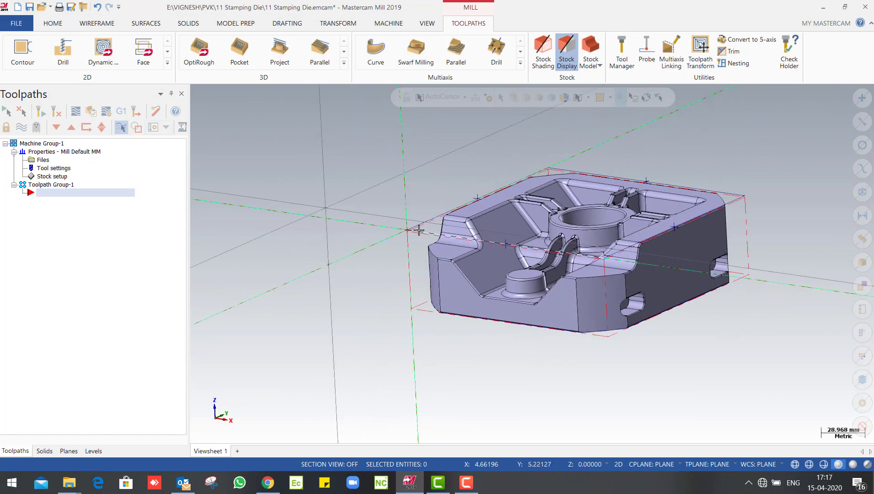
{"action": "scroll", "coordinate": [395, 242], "scroll_direction": "down", "scroll_amount": 1}
{"action": "middle_click_drag", "start_coordinate": [583, 293], "coordinate": [631, 291]}
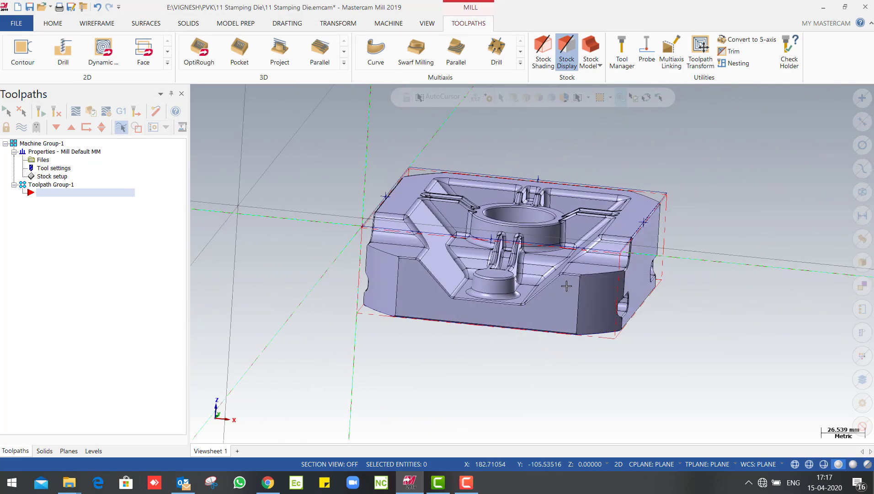
{"action": "middle_click_drag", "start_coordinate": [565, 284], "coordinate": [517, 269]}
{"action": "scroll", "coordinate": [375, 205], "scroll_direction": "up", "scroll_amount": 2}
{"action": "right_click", "coordinate": [357, 211]}
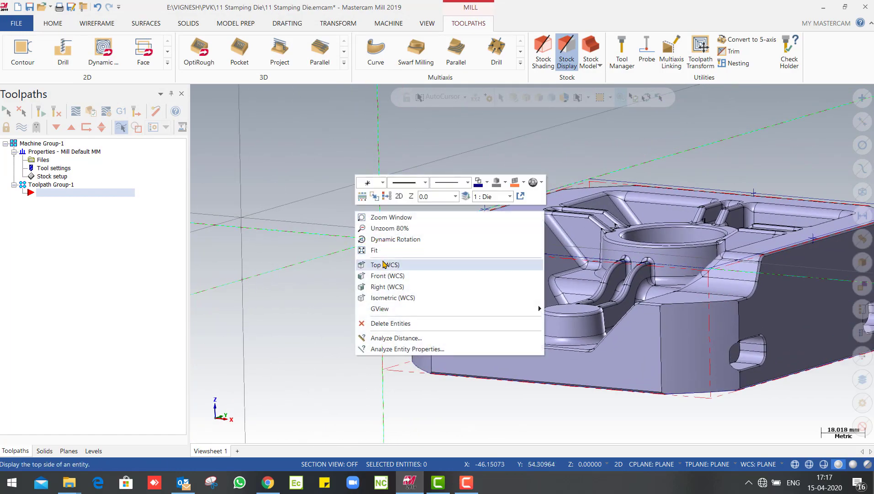
{"action": "left_click", "coordinate": [393, 264]}
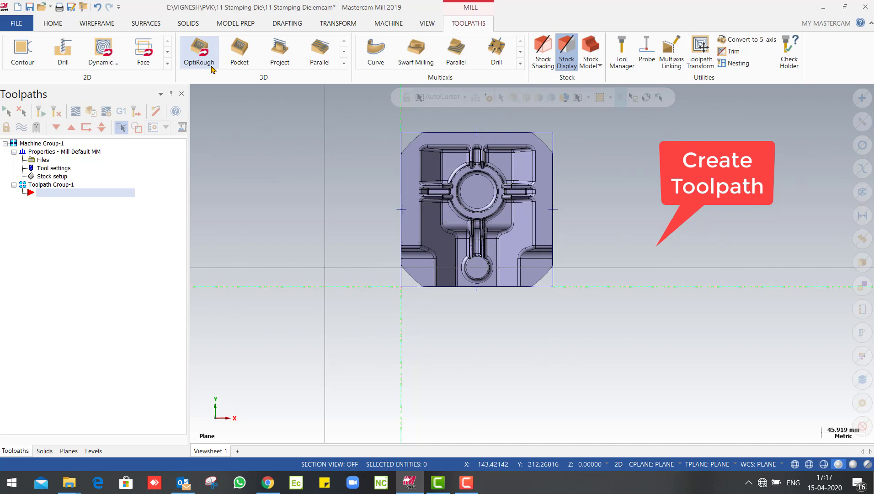
Step: Start a 3D Pocket roughing toolpath with all faces of the die solid as drive geometry
{"action": "left_click", "coordinate": [237, 50]}
{"action": "scroll", "coordinate": [382, 212], "scroll_direction": "down", "scroll_amount": 2}
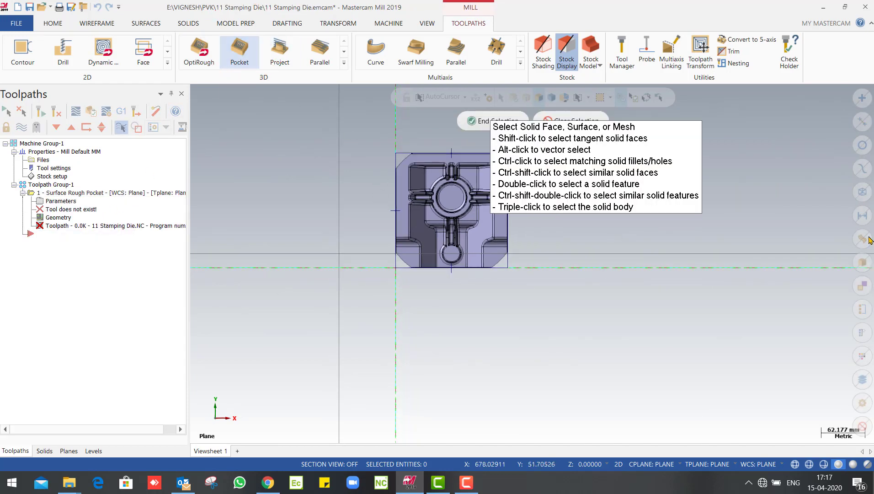
{"action": "left_click", "coordinate": [860, 262]}
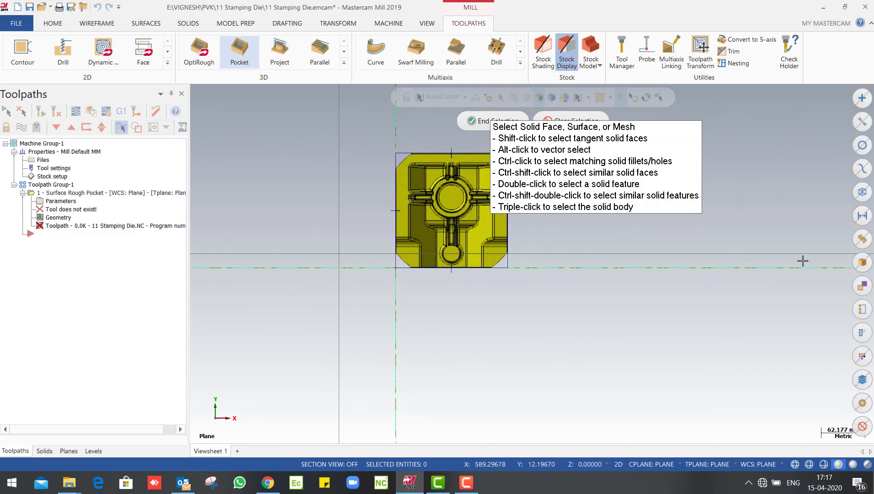
{"action": "left_click", "coordinate": [473, 121]}
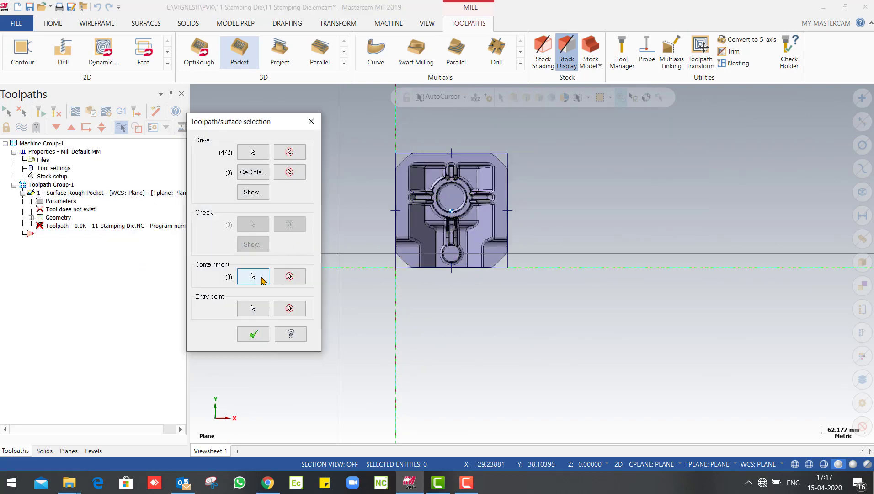
Step: Chain the rectangular outline around the die as the tool containment boundary and accept the toolpath geometry
{"action": "left_click", "coordinate": [253, 276]}
{"action": "left_click", "coordinate": [387, 262]}
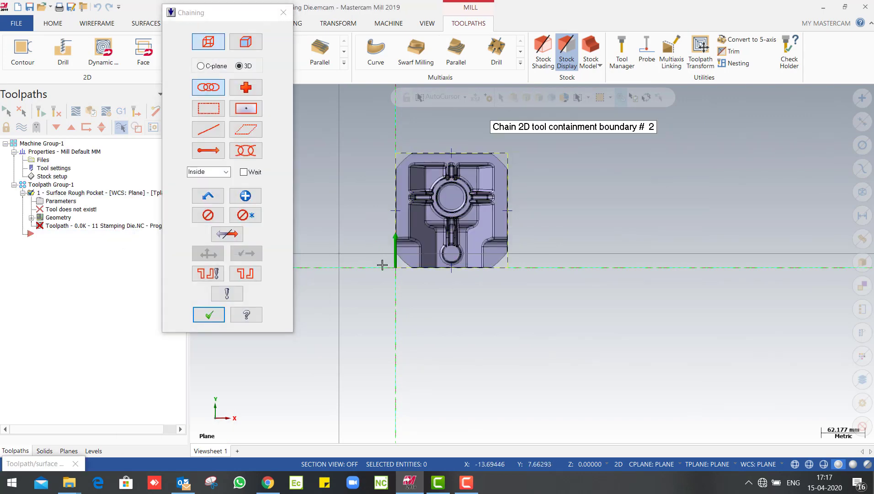
{"action": "left_click", "coordinate": [210, 312]}
{"action": "left_click", "coordinate": [250, 332]}
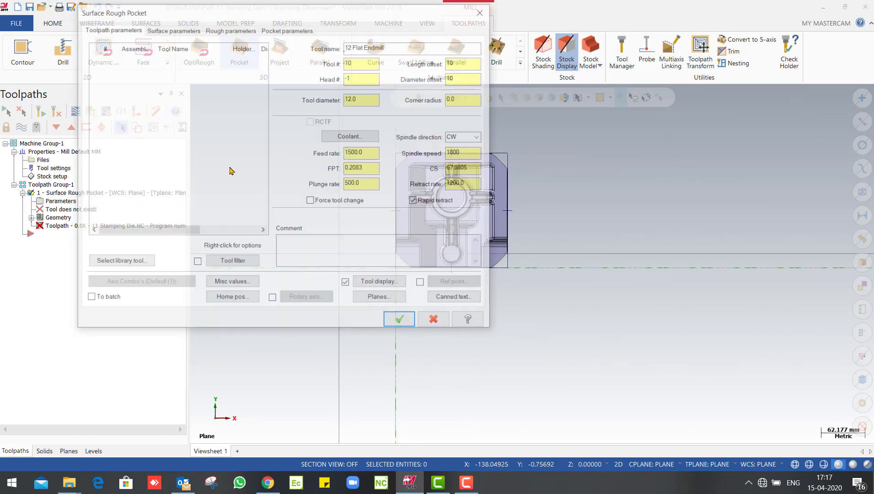
Step: Create a new flat endmill with an 18 mm cutting diameter and a 2 mm corner radius for the toolpath
{"action": "right_click", "coordinate": [169, 112]}
{"action": "left_click", "coordinate": [223, 115]}
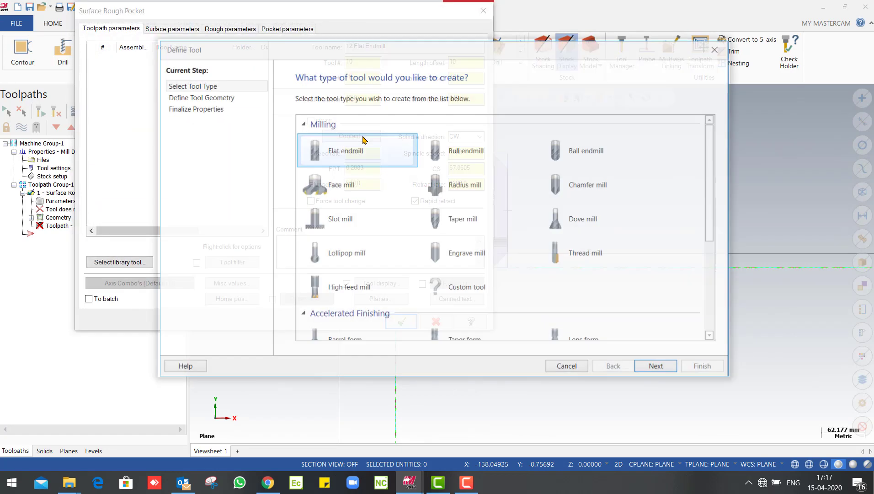
{"action": "double_click", "coordinate": [356, 154]}
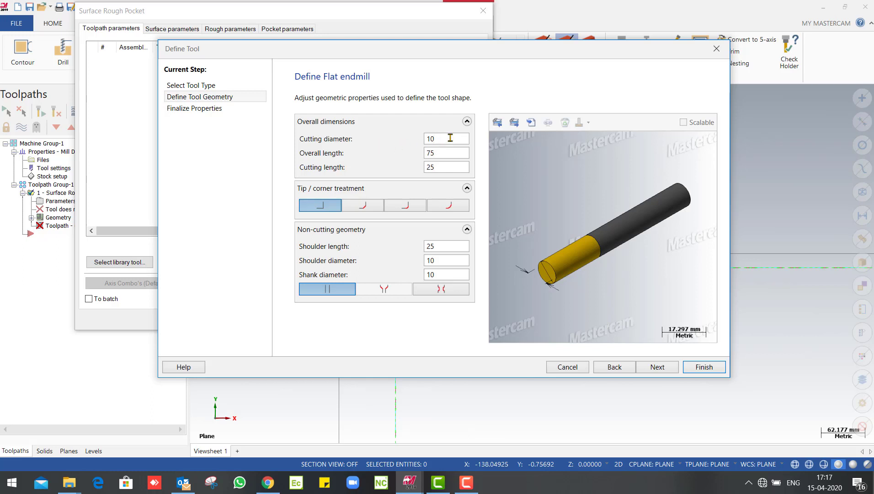
{"action": "type", "text": "18"}
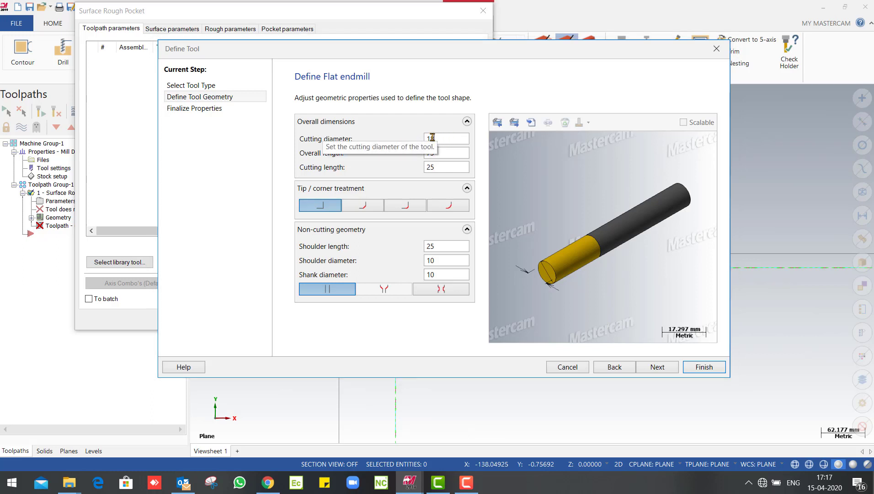
{"action": "left_click", "coordinate": [405, 205]}
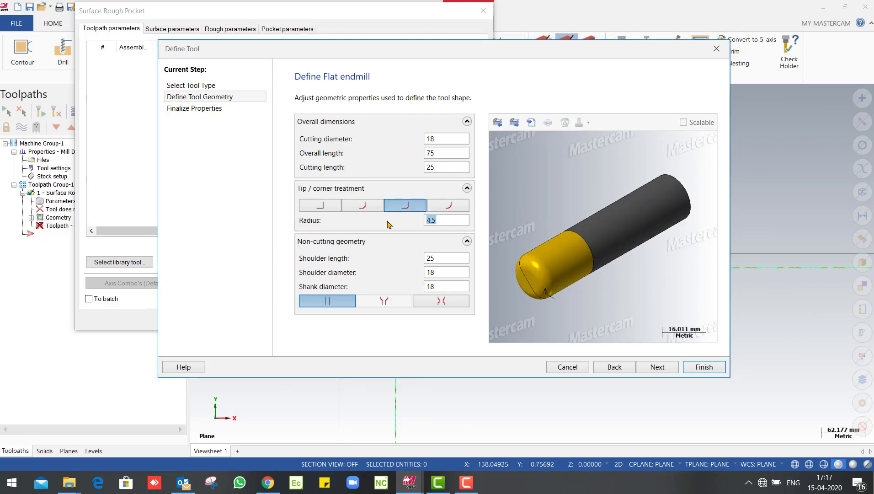
{"action": "left_click", "coordinate": [703, 366]}
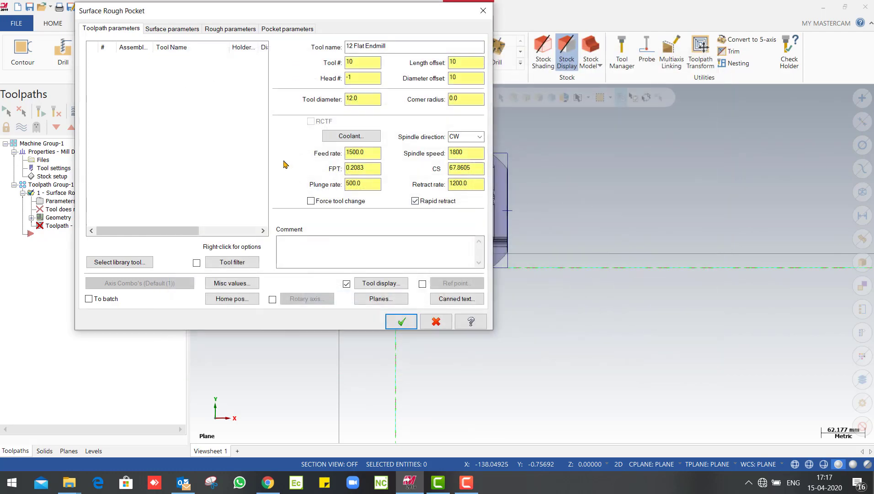
Step: Review the rough and pocket parameters and generate the pocket roughing toolpath
{"action": "left_click", "coordinate": [218, 29]}
{"action": "left_click", "coordinate": [282, 29]}
{"action": "left_click", "coordinate": [408, 323]}
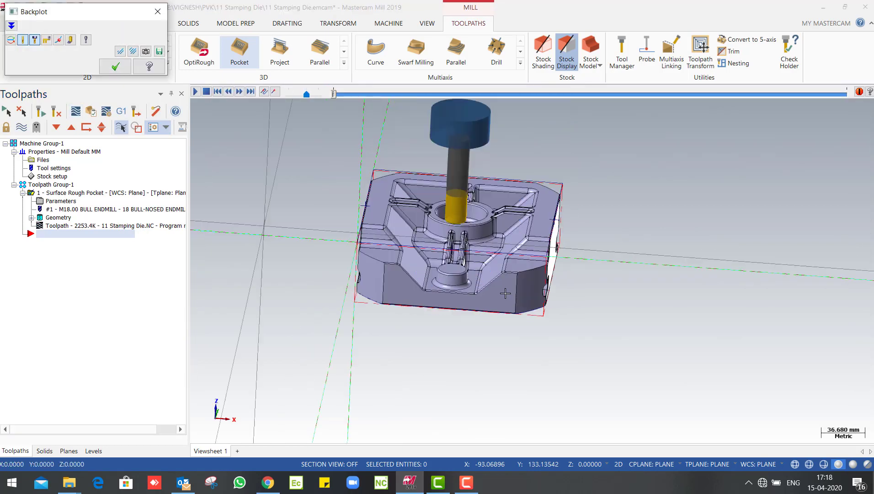
Step: Play the backplot of the pocket toolpath, check its cycle time information and close the backplot
{"action": "middle_click_drag", "start_coordinate": [463, 281], "coordinate": [458, 273]}
{"action": "left_click", "coordinate": [195, 92]}
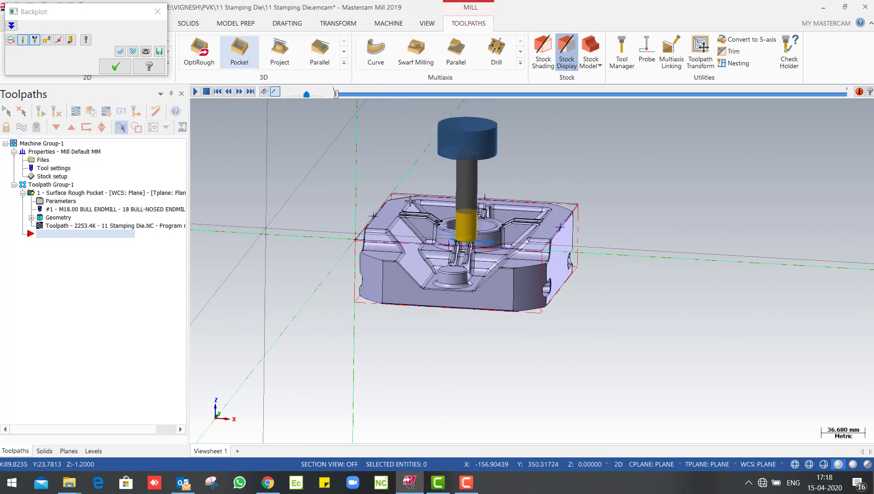
{"action": "scroll", "coordinate": [489, 231], "scroll_direction": "up", "scroll_amount": 1}
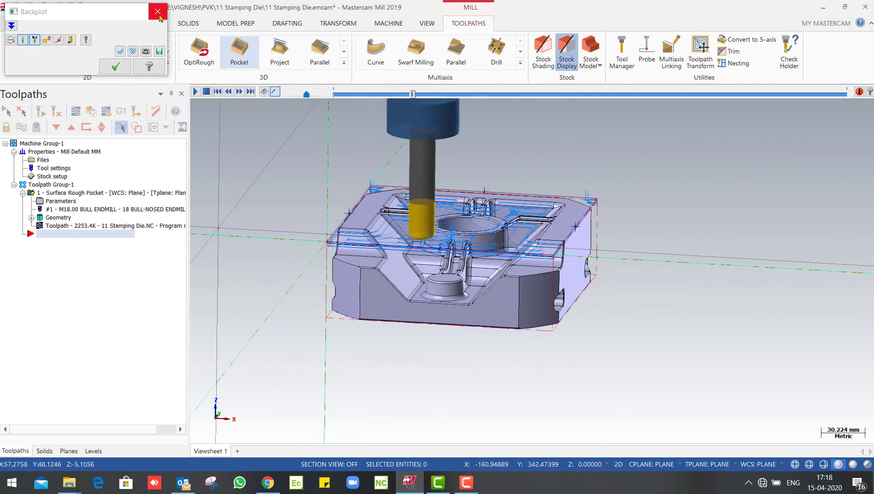
{"action": "left_click", "coordinate": [12, 25]}
{"action": "left_click", "coordinate": [38, 198]}
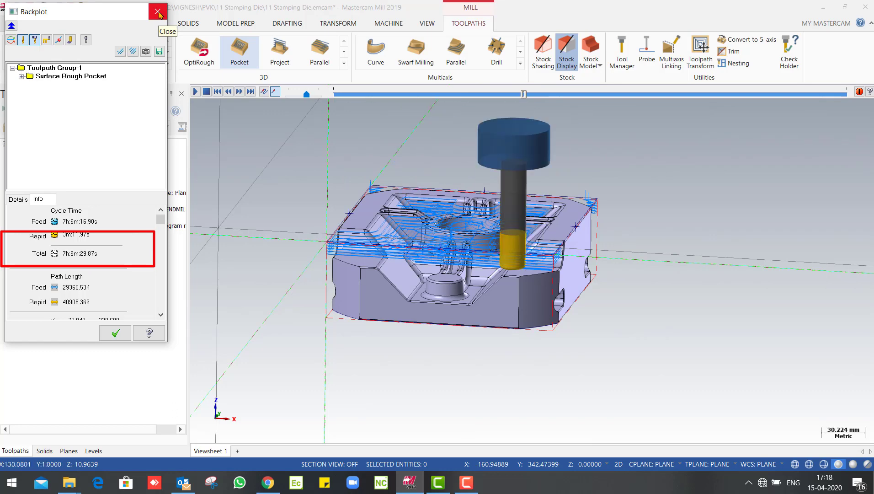
{"action": "left_click", "coordinate": [158, 12]}
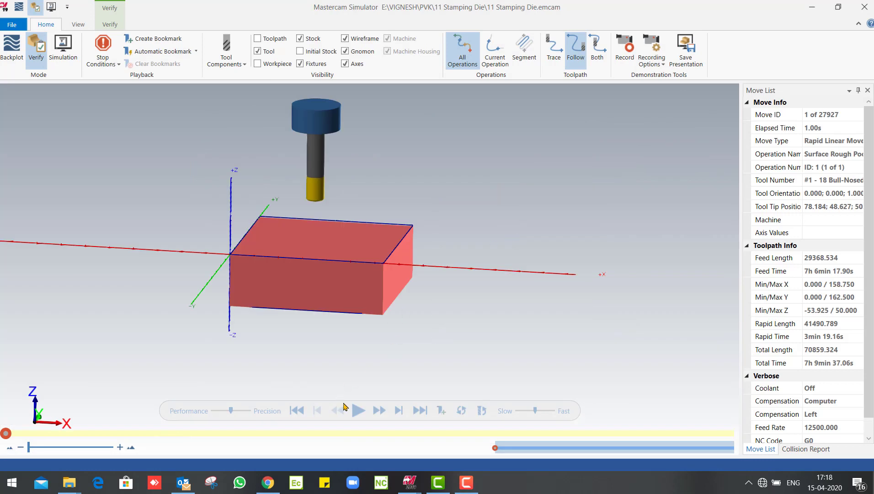
Step: Play the Verify simulation of the pocket roughing and examine the material removal up close from several angles
{"action": "left_click", "coordinate": [358, 410]}
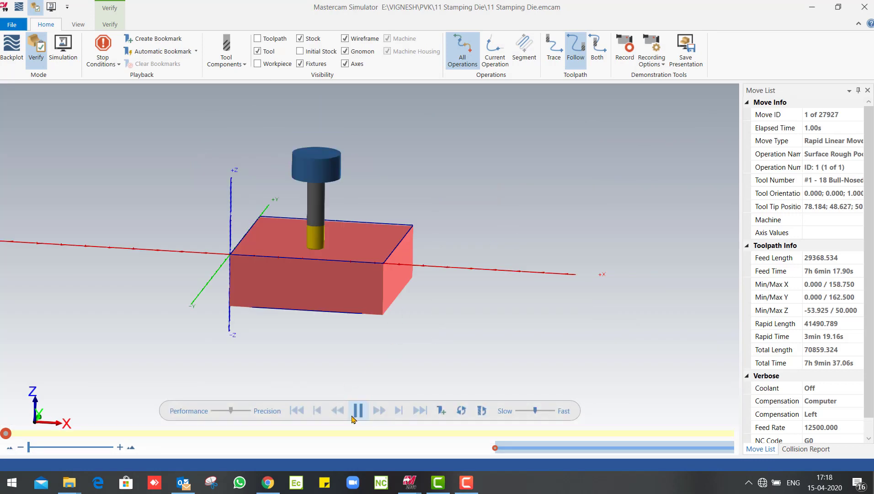
{"action": "scroll", "coordinate": [328, 296], "scroll_direction": "up", "scroll_amount": 3}
{"action": "mouse_move", "coordinate": [328, 297]}
{"action": "middle_mouse_down"}
{"action": "mouse_move", "coordinate": [314, 295]}
{"action": "mouse_move", "coordinate": [321, 288]}
{"action": "middle_mouse_up"}
{"action": "scroll", "coordinate": [320, 287], "scroll_direction": "down", "scroll_amount": 3}
{"action": "scroll", "coordinate": [310, 215], "scroll_direction": "up", "scroll_amount": 3}
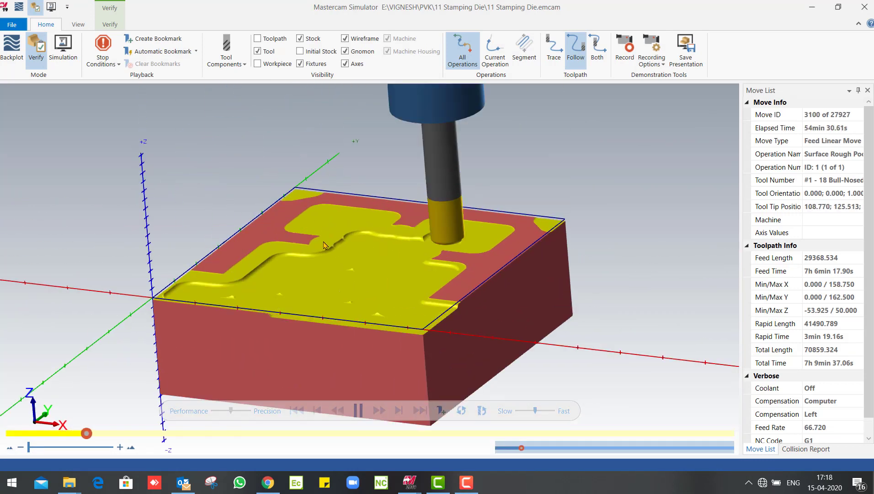
{"action": "middle_click_drag", "start_coordinate": [310, 215], "coordinate": [330, 218]}
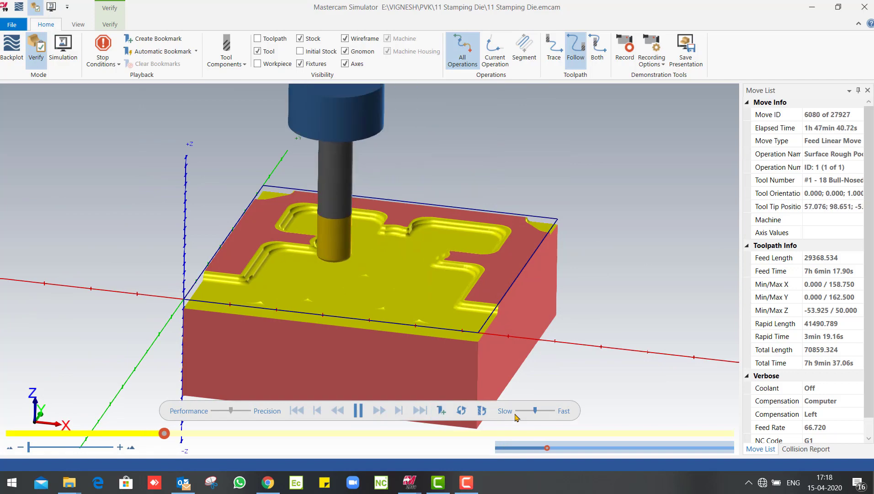
Step: Run the Verify simulation through to its end, examine the roughed die from several angles and close the simulator
{"action": "left_click", "coordinate": [359, 411]}
{"action": "left_click", "coordinate": [417, 411]}
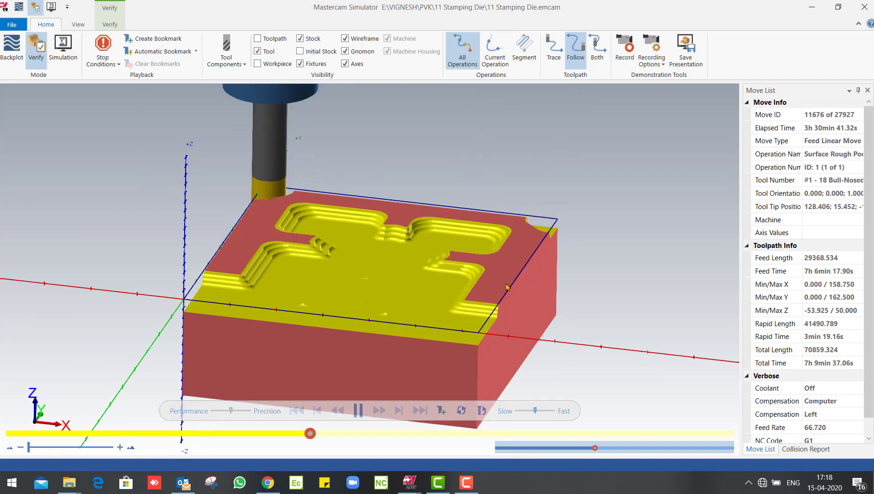
{"action": "middle_click_drag", "start_coordinate": [429, 282], "coordinate": [413, 297]}
{"action": "scroll", "coordinate": [349, 302], "scroll_direction": "up", "scroll_amount": 3}
{"action": "middle_click_drag", "start_coordinate": [349, 302], "coordinate": [343, 279]}
{"action": "scroll", "coordinate": [343, 279], "scroll_direction": "down", "scroll_amount": 3}
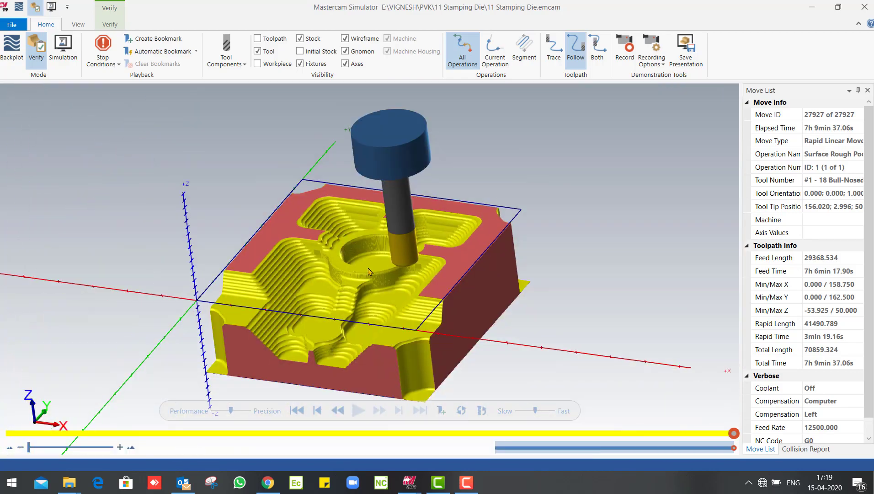
{"action": "left_click", "coordinate": [864, 14]}
Step: Post the pocket operation to the NC file 11 Stamping Die.NC with editing enabled and look through the generated code in CIMCO Edit
{"action": "mouse_move", "coordinate": [396, 256]}
{"action": "middle_mouse_down"}
{"action": "mouse_move", "coordinate": [415, 241]}
{"action": "mouse_move", "coordinate": [407, 250]}
{"action": "middle_mouse_up"}
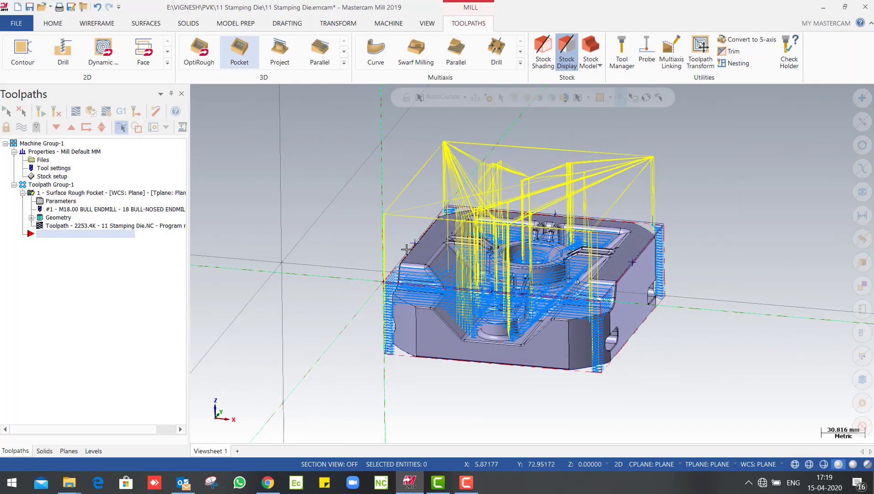
{"action": "left_click", "coordinate": [122, 114]}
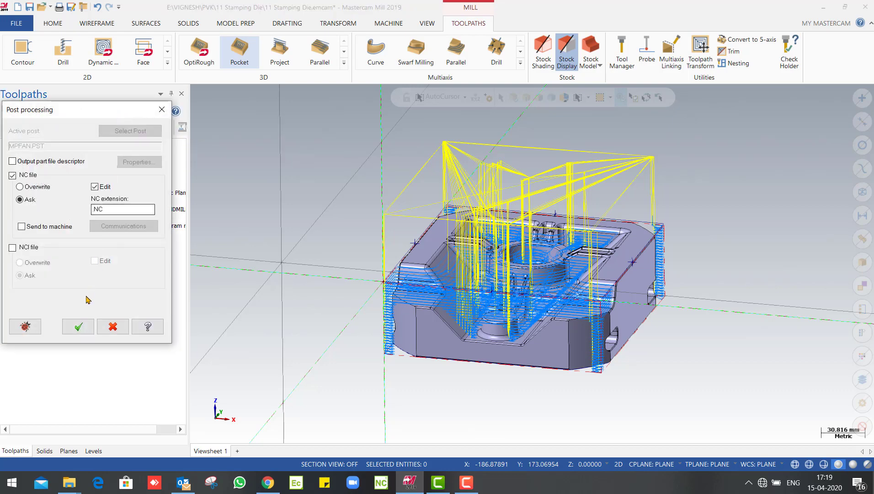
{"action": "left_click", "coordinate": [78, 326]}
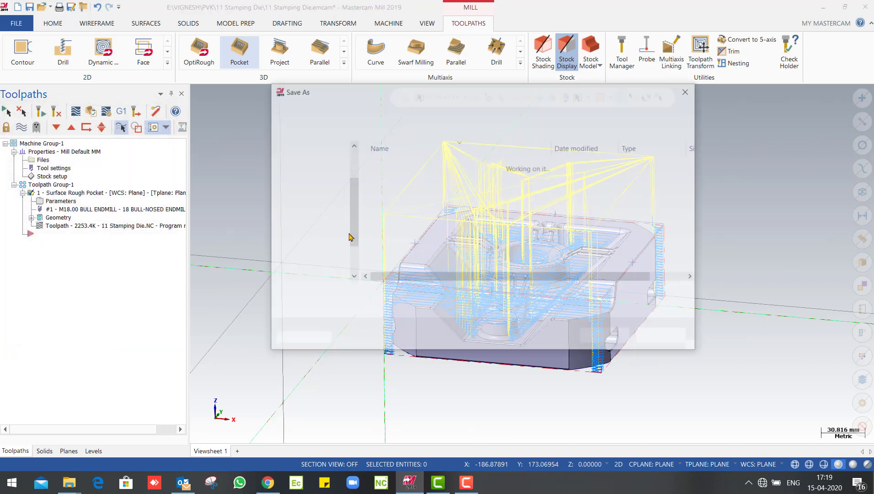
{"action": "left_click", "coordinate": [598, 338]}
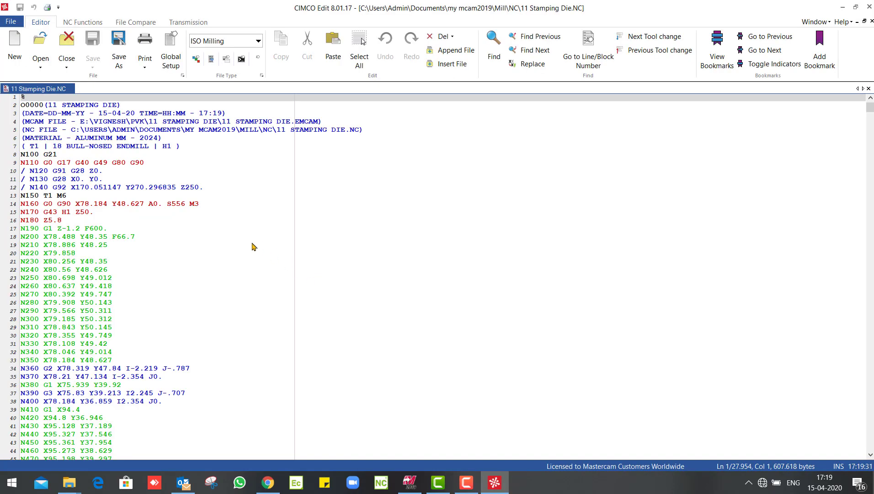
{"action": "scroll", "coordinate": [194, 236], "scroll_direction": "down", "scroll_amount": 7}
{"action": "scroll", "coordinate": [187, 234], "scroll_direction": "up", "scroll_amount": 7}
{"action": "scroll", "coordinate": [51, 162], "scroll_direction": "down", "scroll_amount": 8}
{"action": "scroll", "coordinate": [76, 167], "scroll_direction": "up", "scroll_amount": 8}
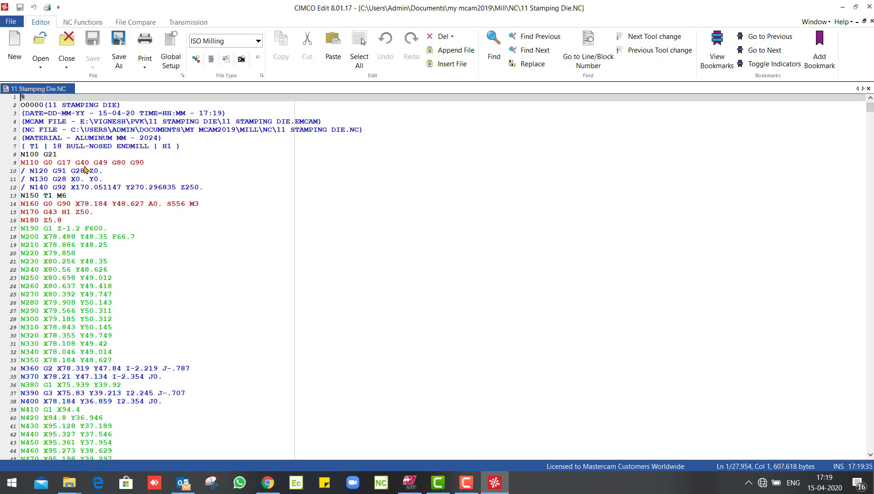